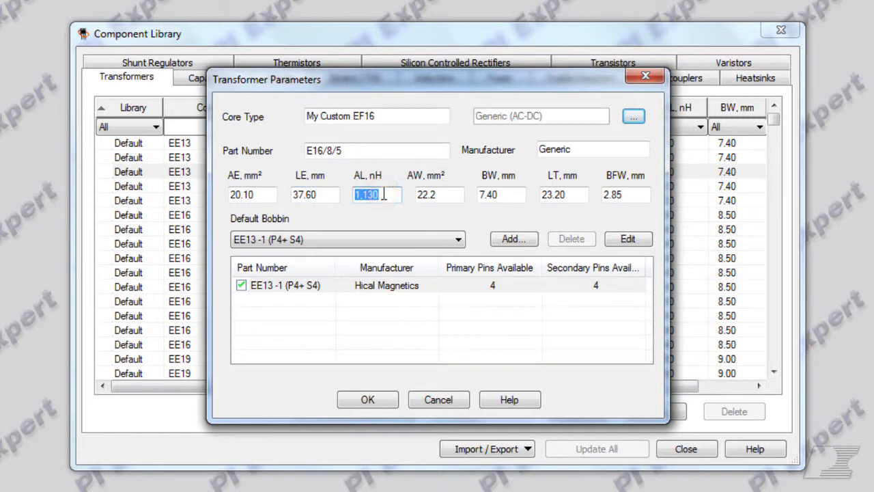
Step: Set the custom EF16 core's AL to 980 nH, AW to 21.6 mm², BW to 9.40 mm, LT to 31.00 mm and BFW to 2.25 mm
type("980")
double_click(447, 194)
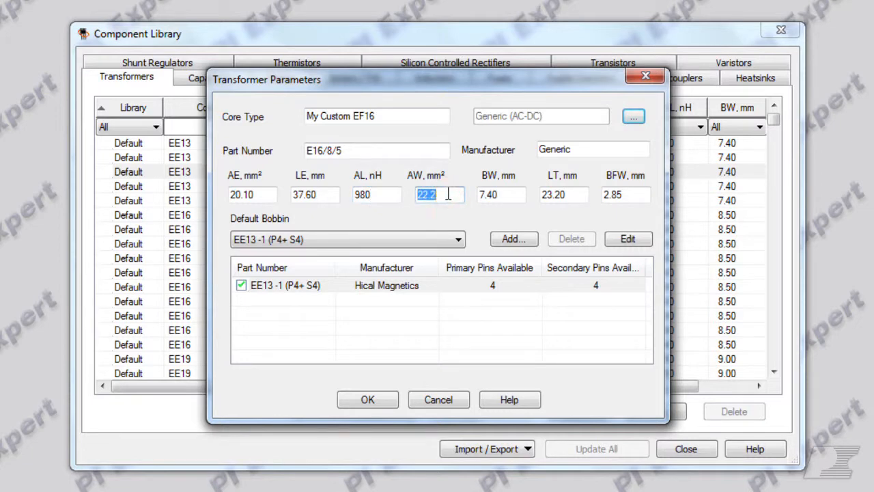
type("21.6")
double_click(515, 194)
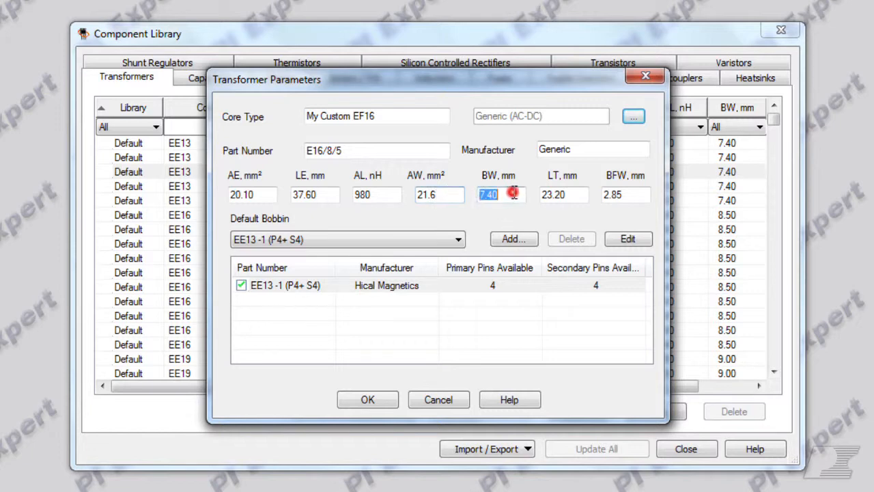
type("9.4")
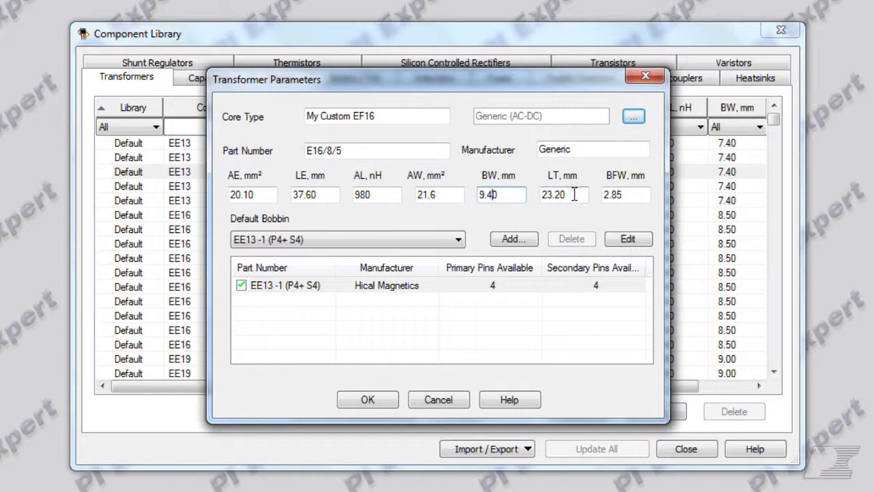
double_click(575, 195)
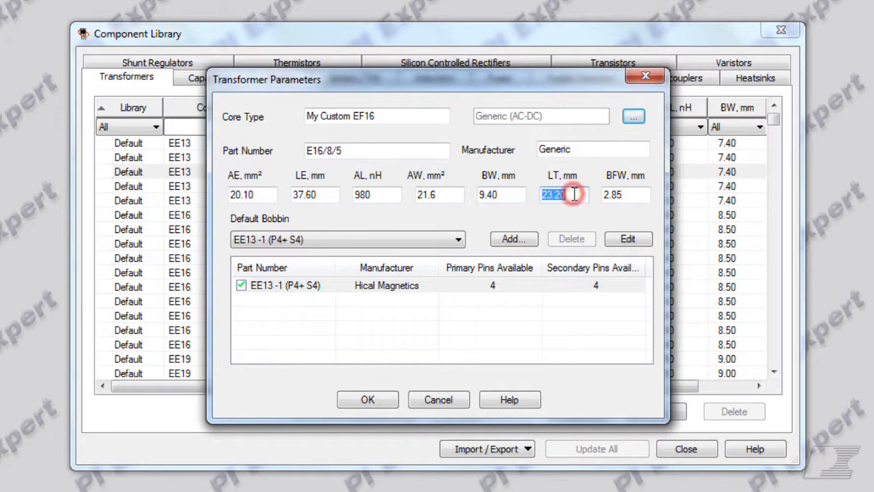
type("31.00")
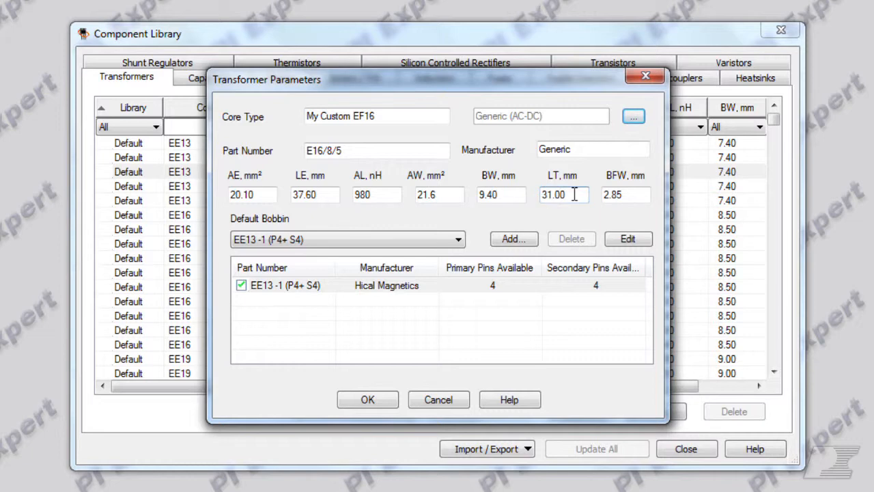
double_click(632, 194)
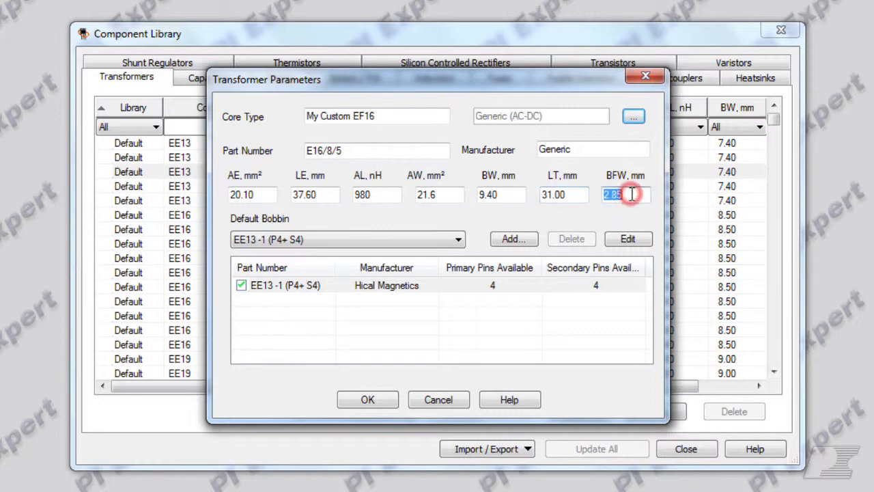
type("2.25")
Step: Start a new bobbin with part number "My EF16 Bobbin(P4+S4)" and manufacturer "Generic"
left_click(509, 239)
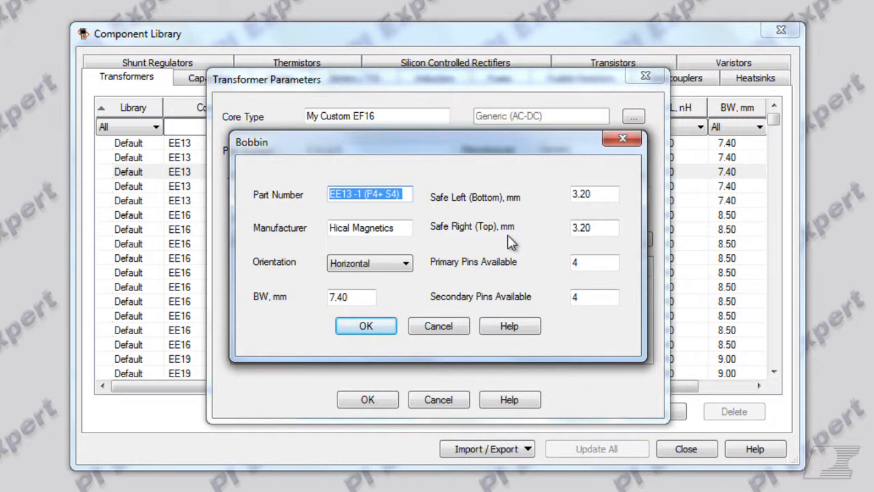
type("My ")
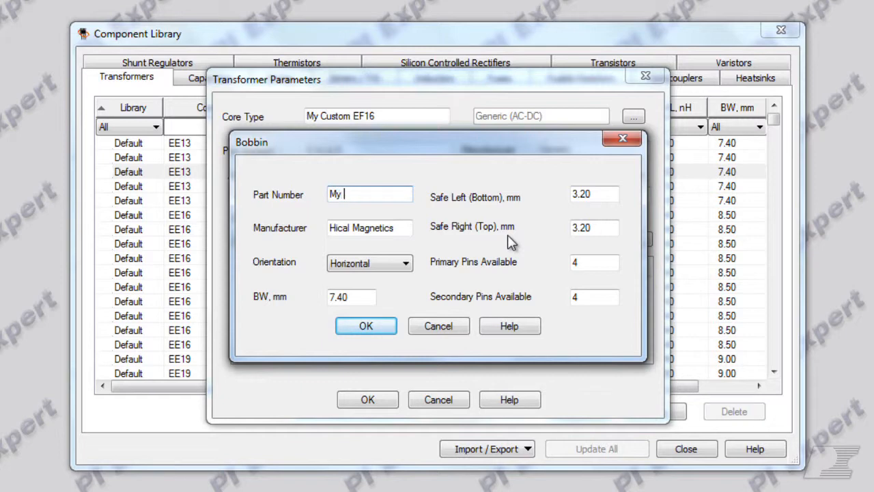
type("EF16 Bobbin")
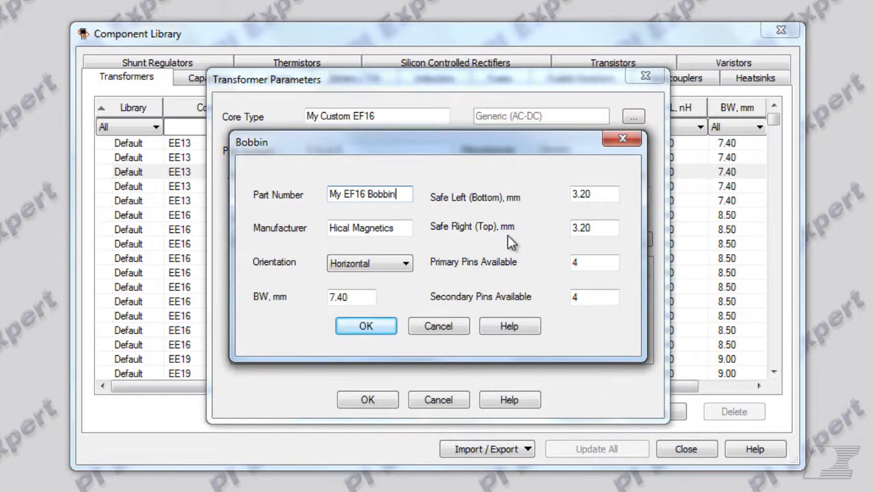
type("(P4+")
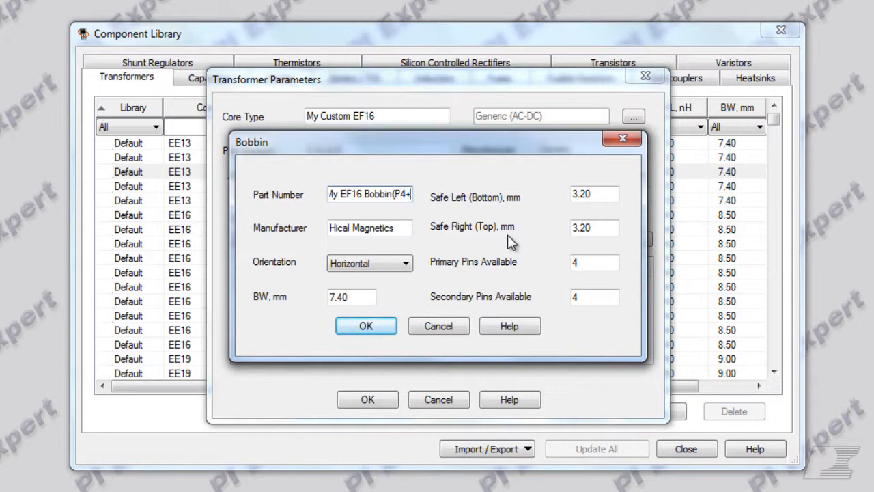
type("S4")
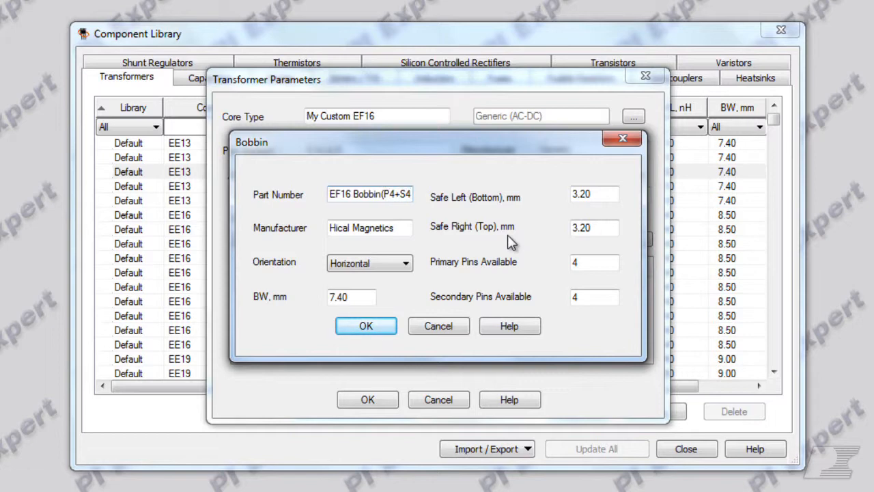
type(")")
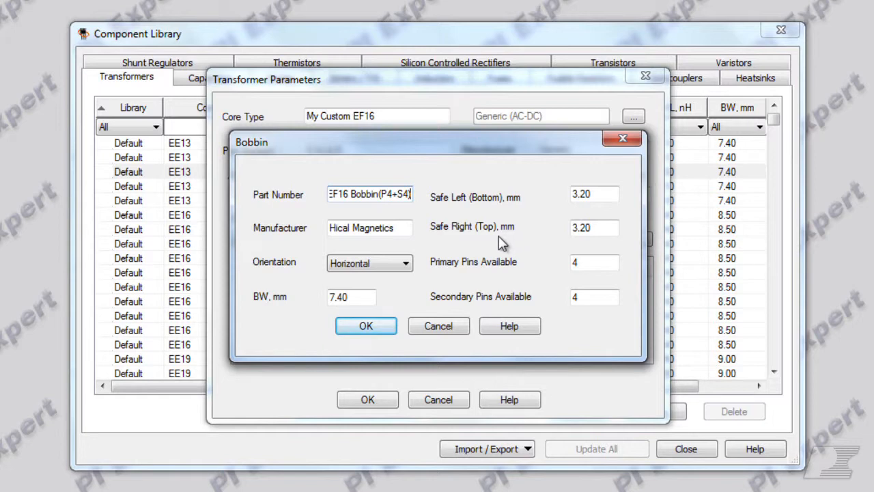
left_click_drag(404, 228, 325, 230)
type("Generic")
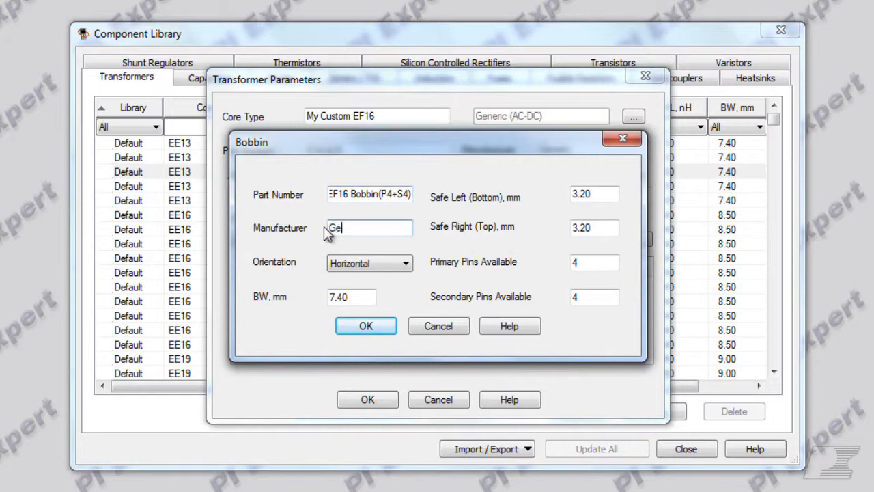
Step: Complete the bobbin with Horizontal orientation, 9.40 mm BW, 4 primary pins and 4 secondary pins, and add it to the transformer
left_click(403, 267)
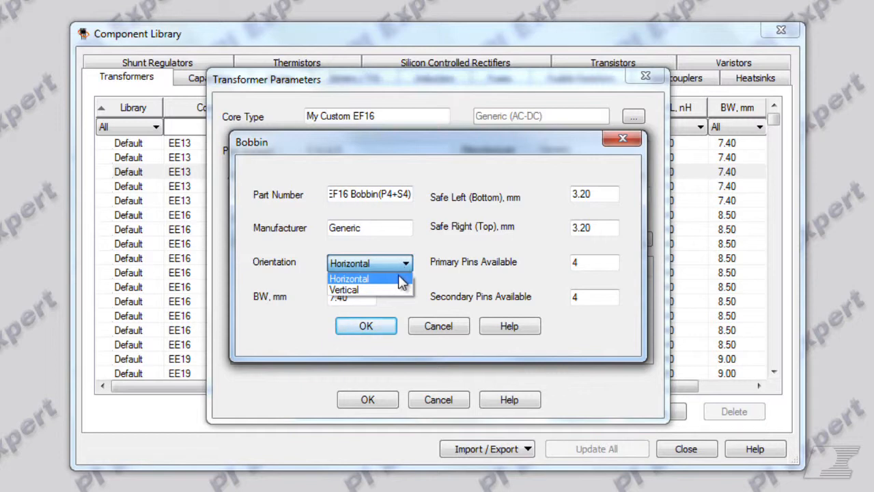
left_click(401, 280)
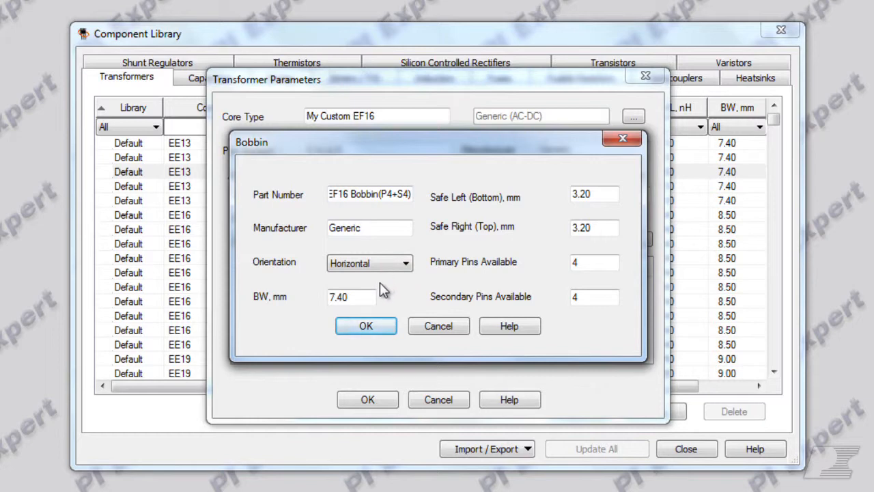
double_click(362, 294)
type("9.40")
double_click(593, 267)
double_click(587, 295)
left_click(375, 326)
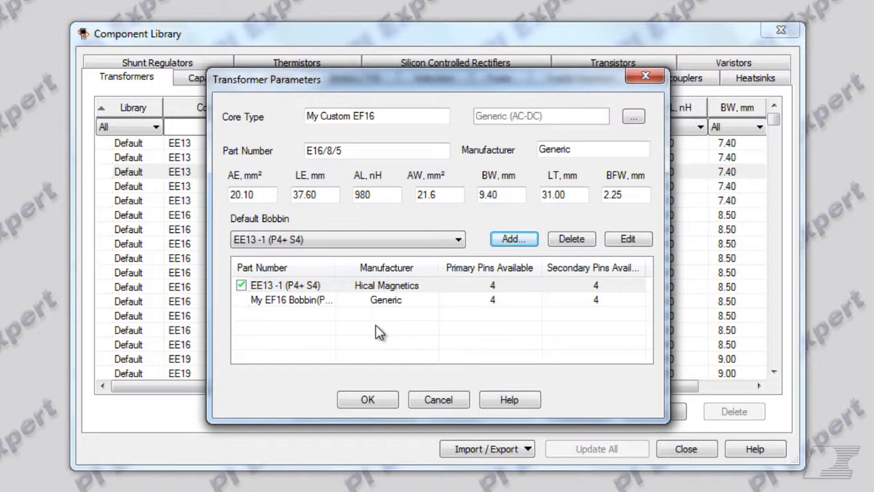
Step: Delete the EE13 -1 (P4+ S4) bobbin from the transformer and select My EF16 Bobbin(P4+S4)
left_click(321, 287)
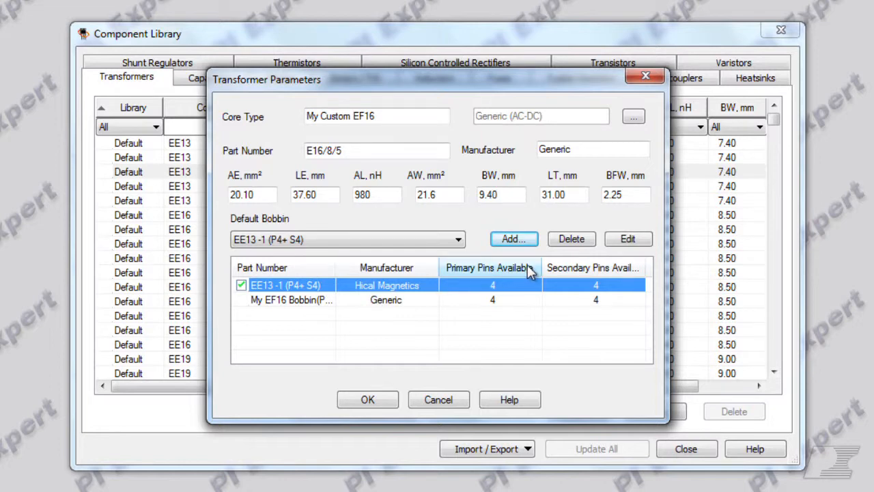
left_click(571, 239)
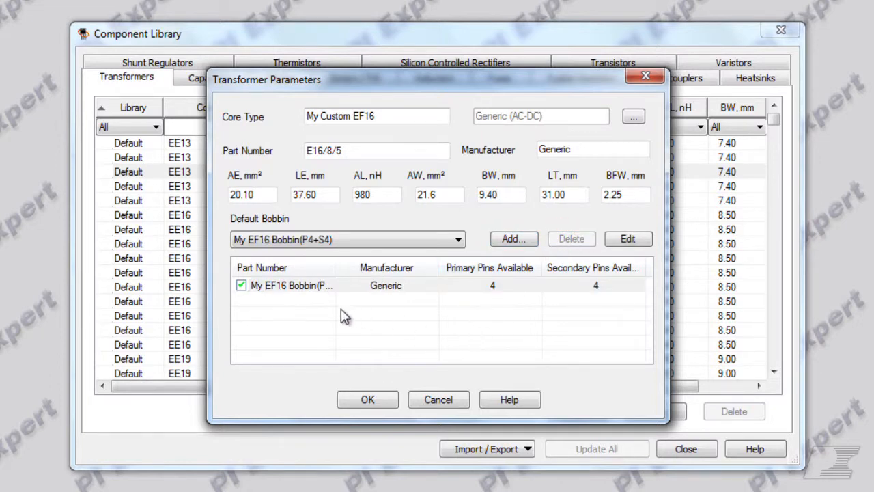
left_click(304, 287)
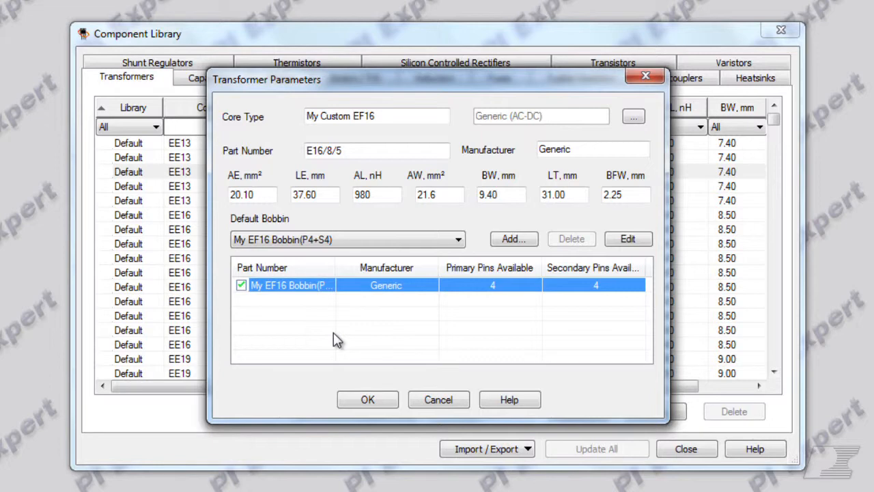
Step: Accept the custom transformer, then save the updated transformer records and close the Component Library
left_click(364, 401)
left_click(363, 401)
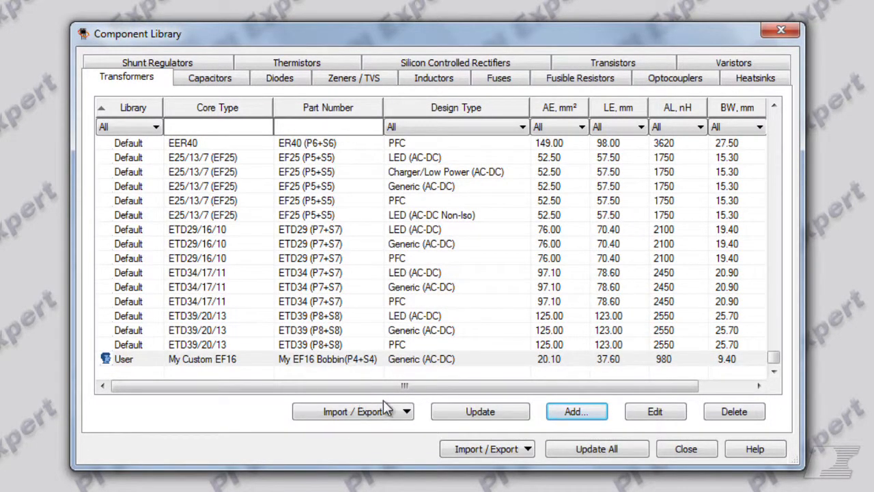
left_click(460, 410)
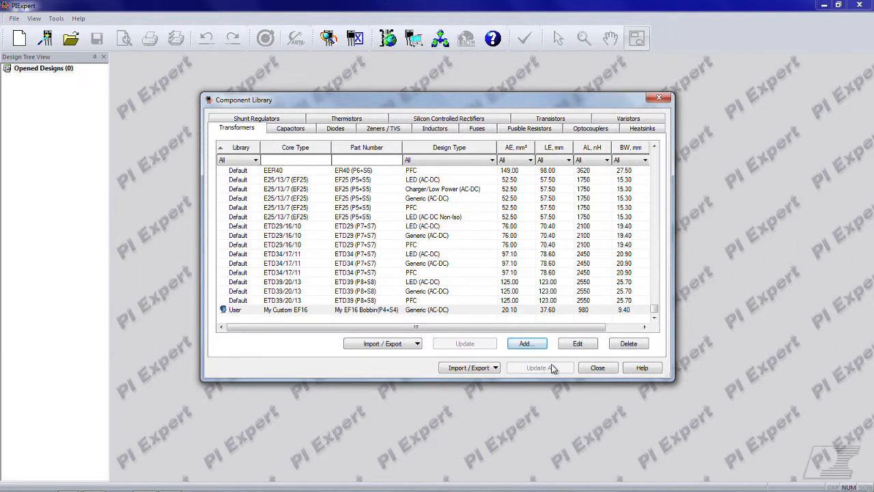
left_click(598, 371)
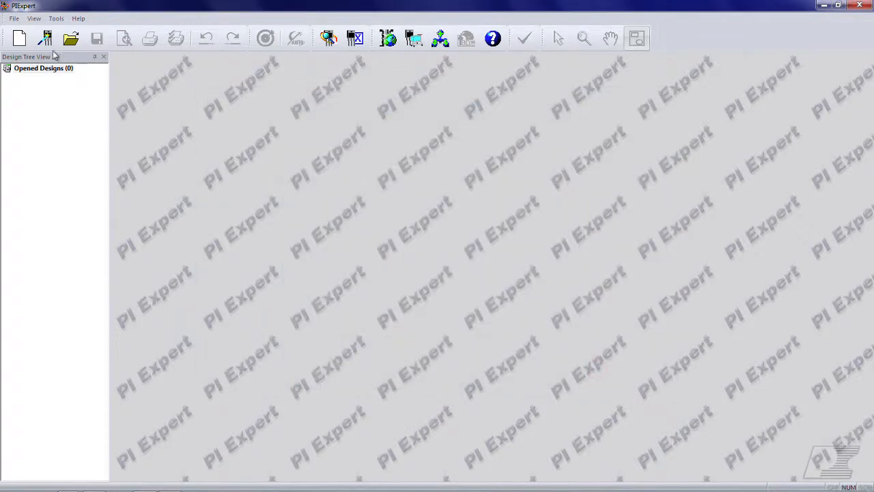
Step: Start a new design with the TinySwitch product line, TinySwitch-4 family and Universal (85 - 265 V) AC input
left_click(20, 39)
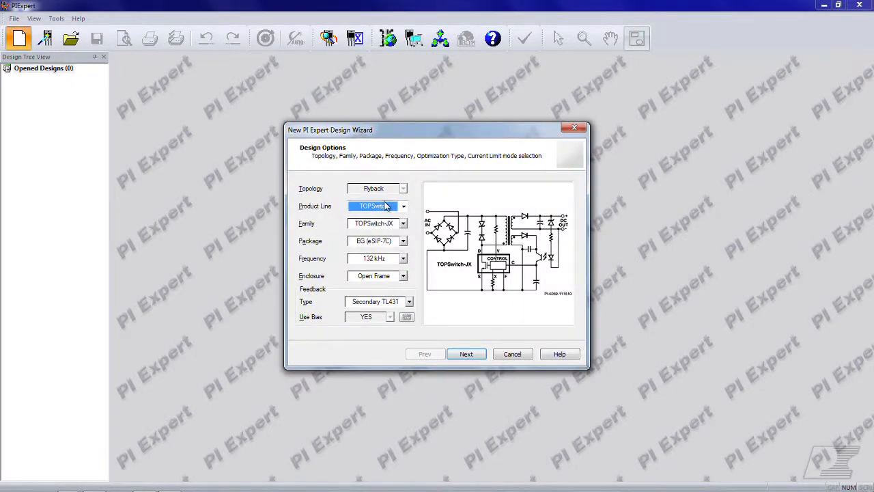
left_click(385, 206)
left_click(378, 230)
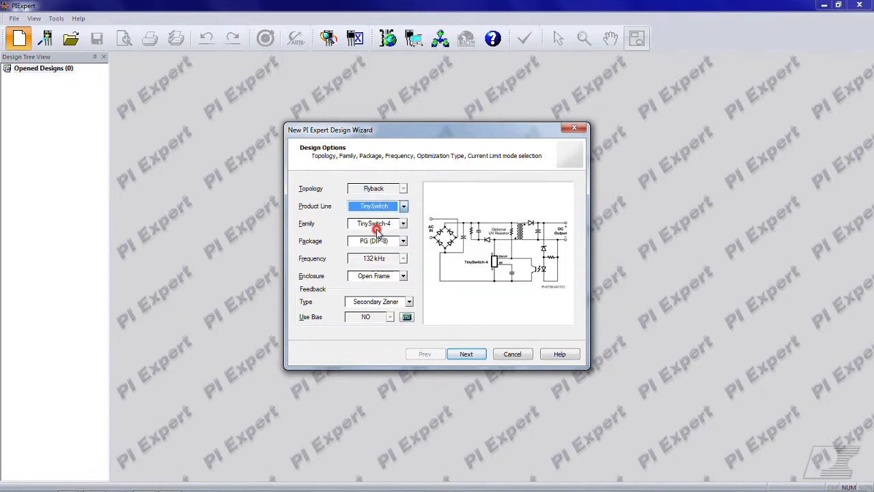
left_click(471, 355)
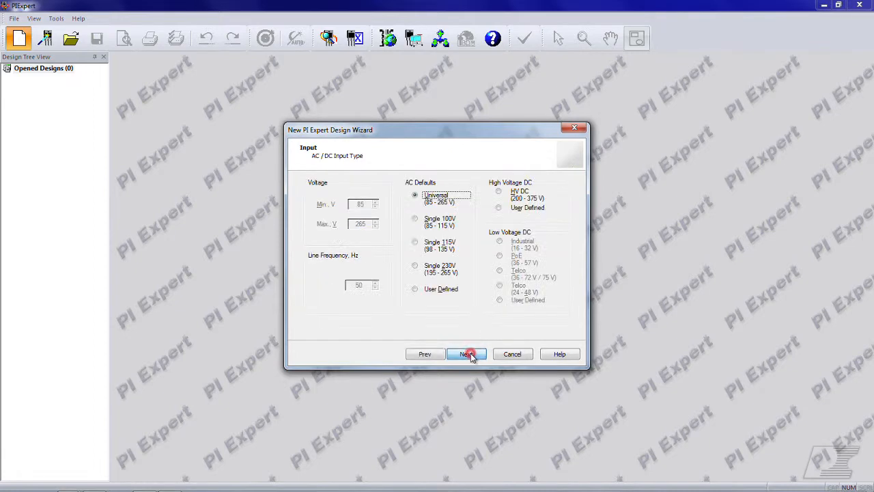
left_click(471, 356)
Step: Add an output of 5 V and 1 A to the design and continue to the design settings
left_click(558, 186)
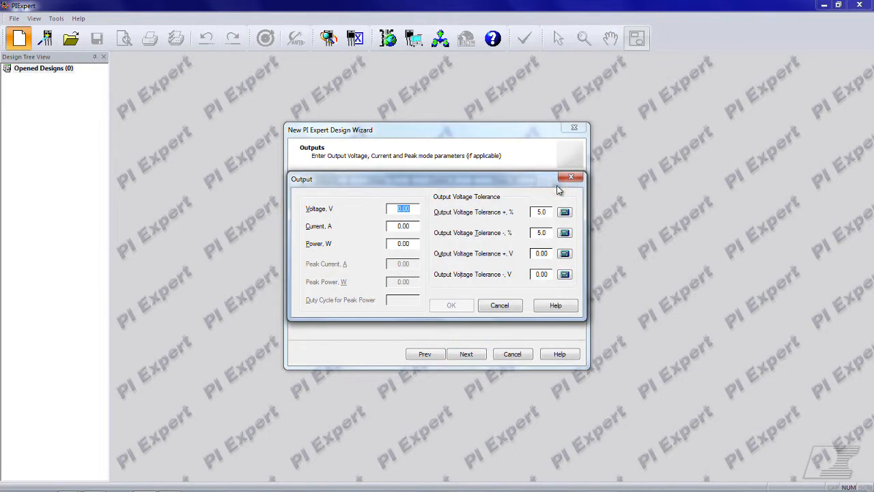
type("5")
key("Tab")
type("1")
left_click(450, 306)
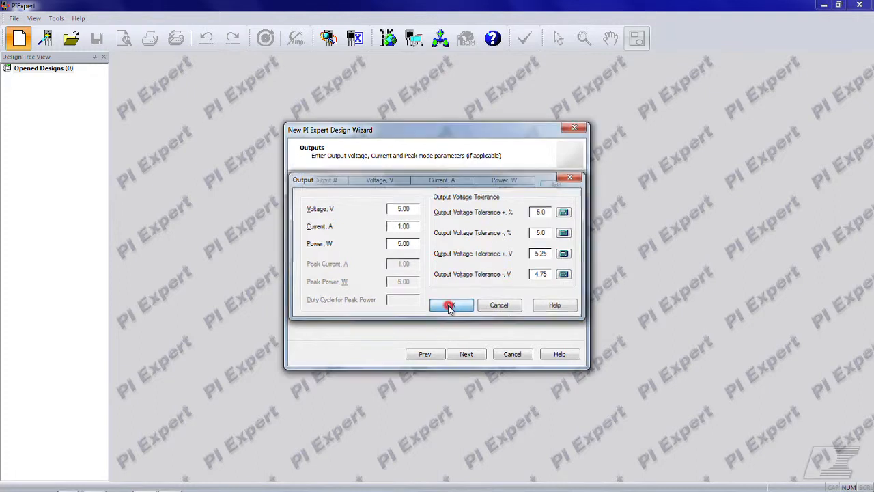
left_click(465, 354)
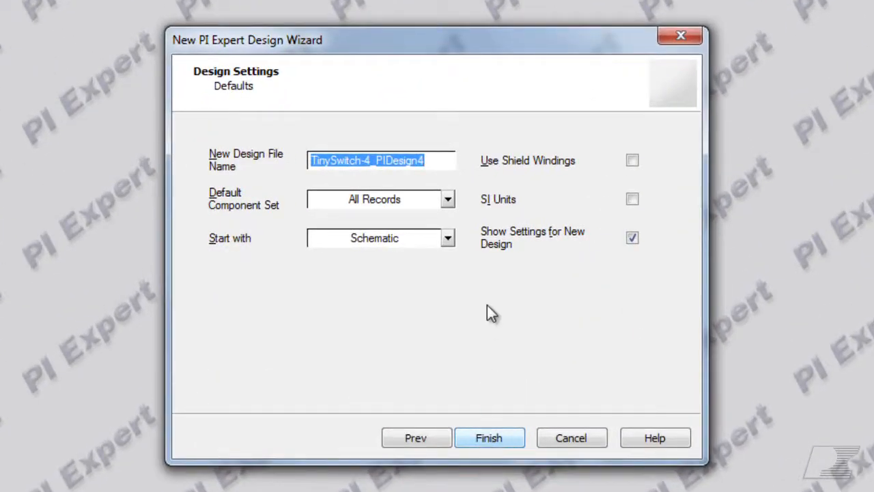
Step: Finish creating the design with All Records as the default component set and open Solution 1 from the optimization results
left_click(449, 199)
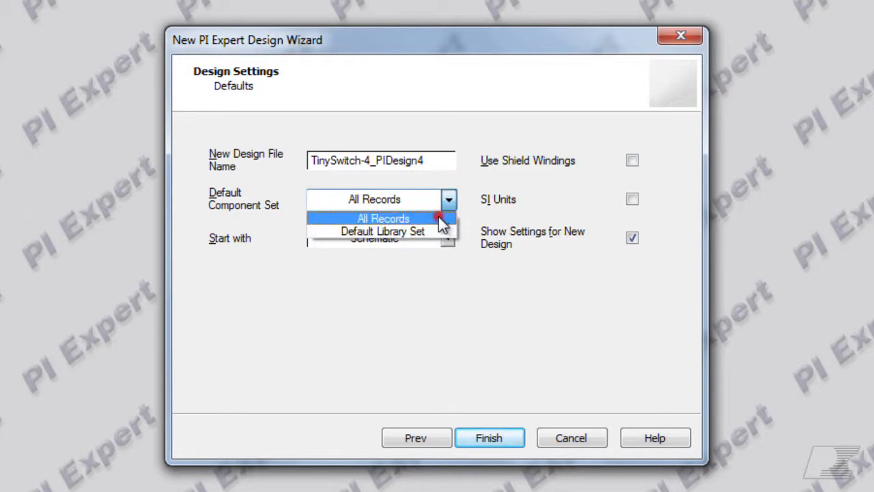
left_click(439, 217)
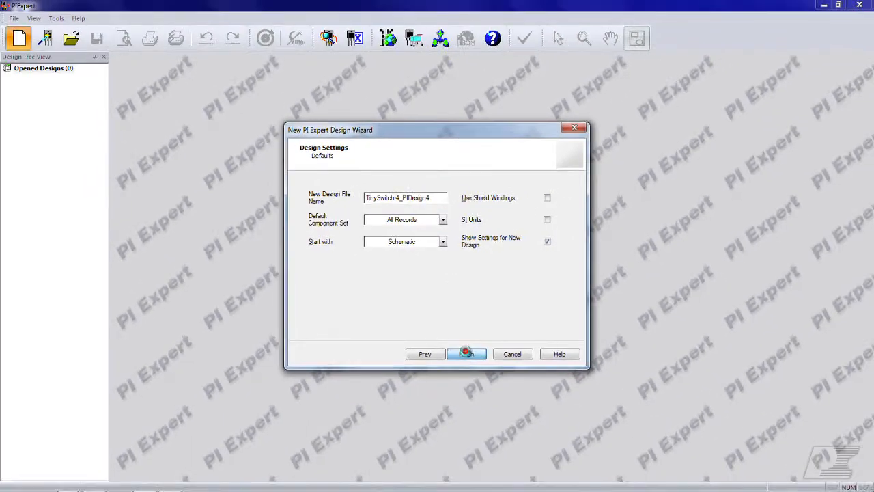
left_click(466, 352)
left_click(428, 322)
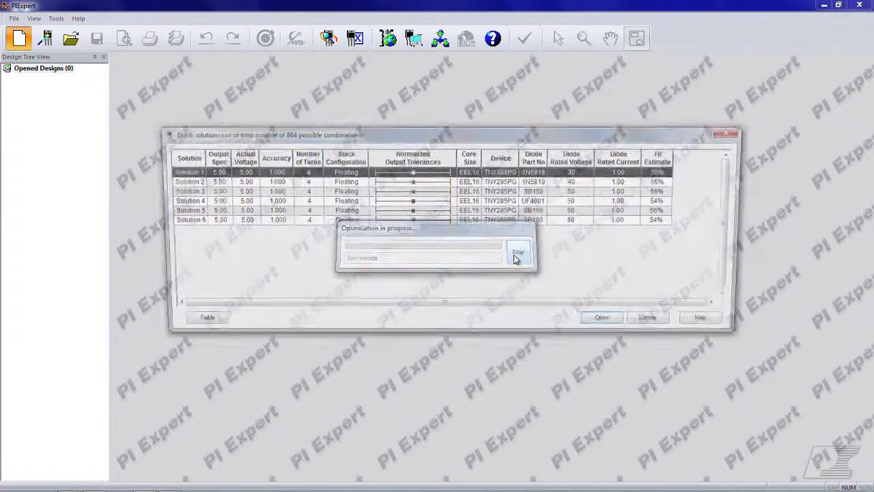
left_click(609, 324)
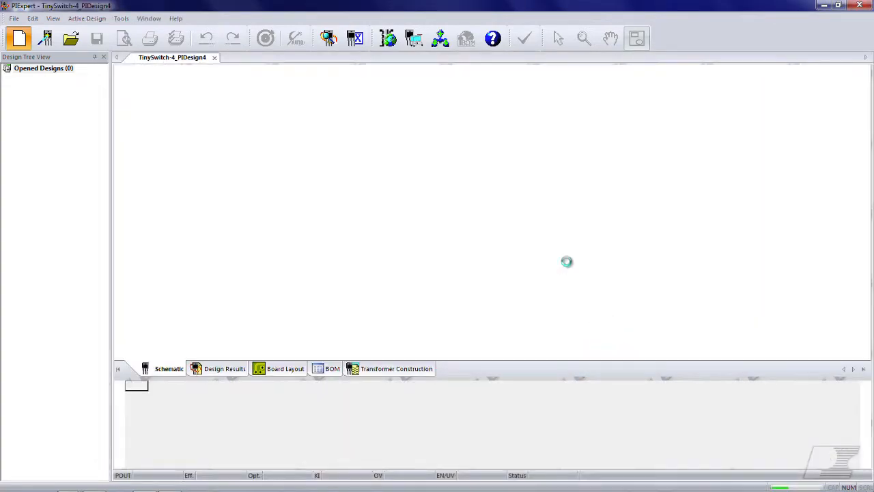
Step: Open the settings of transformer T1 on the schematic
double_click(513, 163)
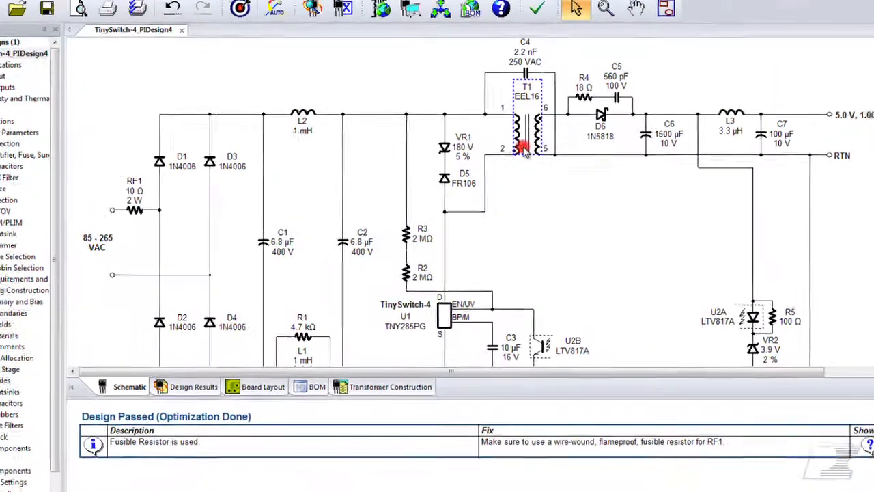